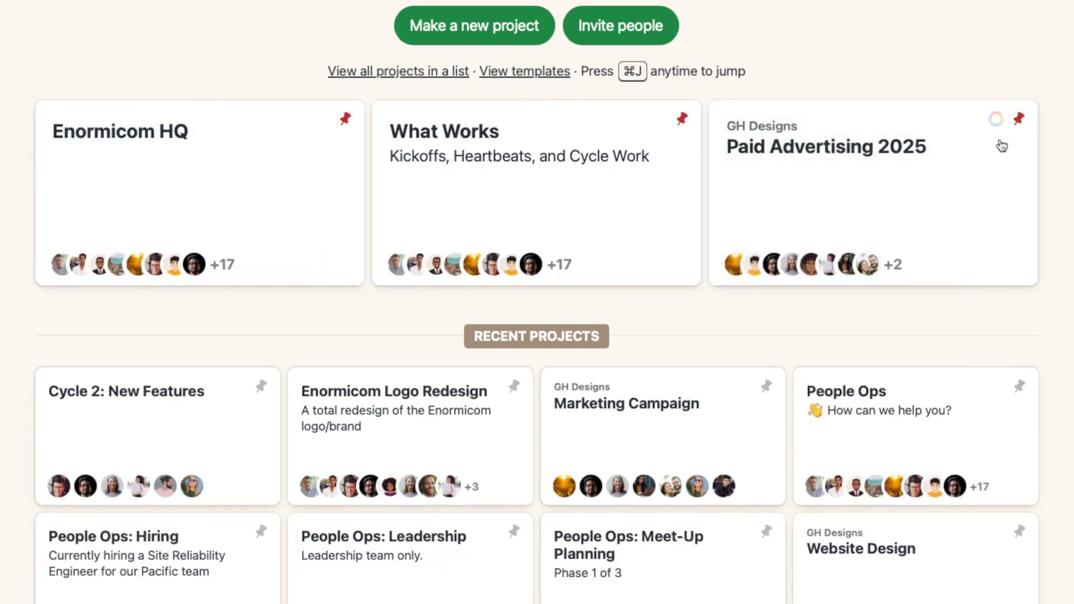
# Colour Paid Advertising 2025, Marketing Campaign and Website Design yellow, and What Works and Enormicom HQ green
pyautogui.click(908, 172)
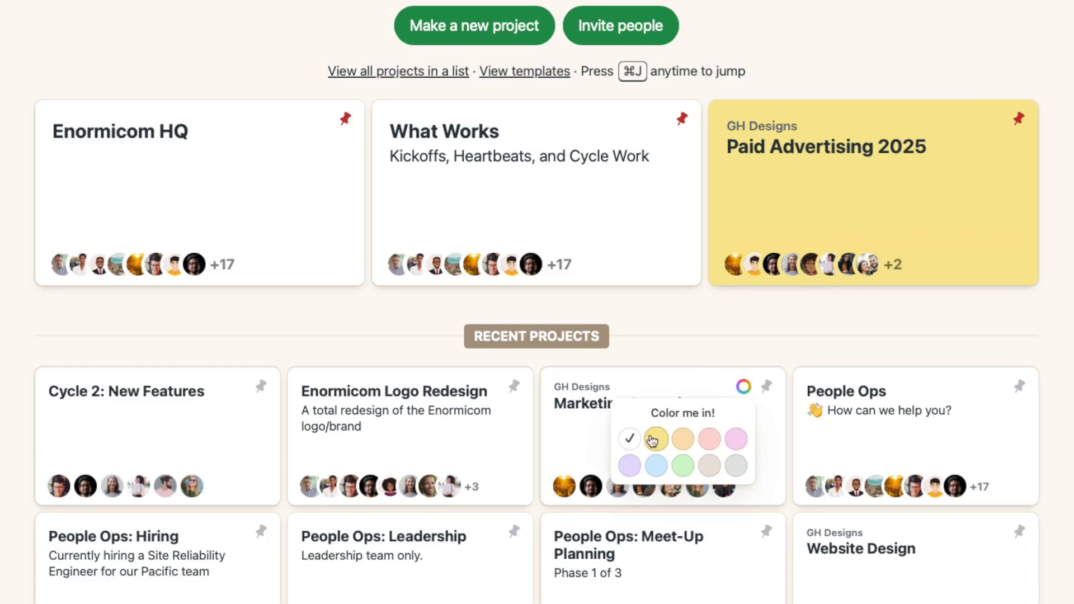
pyautogui.click(656, 439)
pyautogui.click(998, 532)
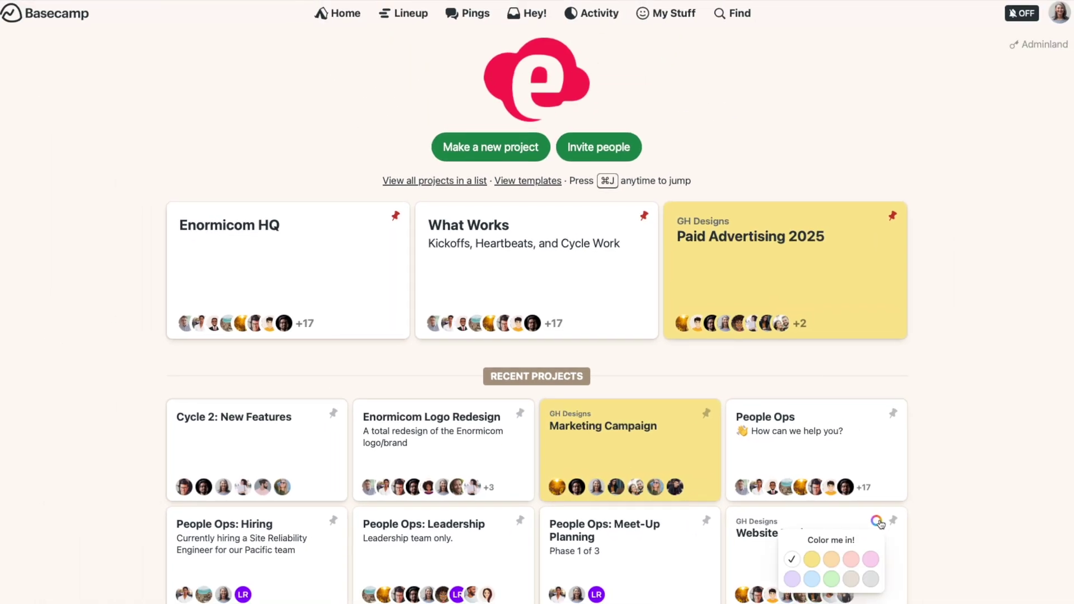
pyautogui.click(811, 560)
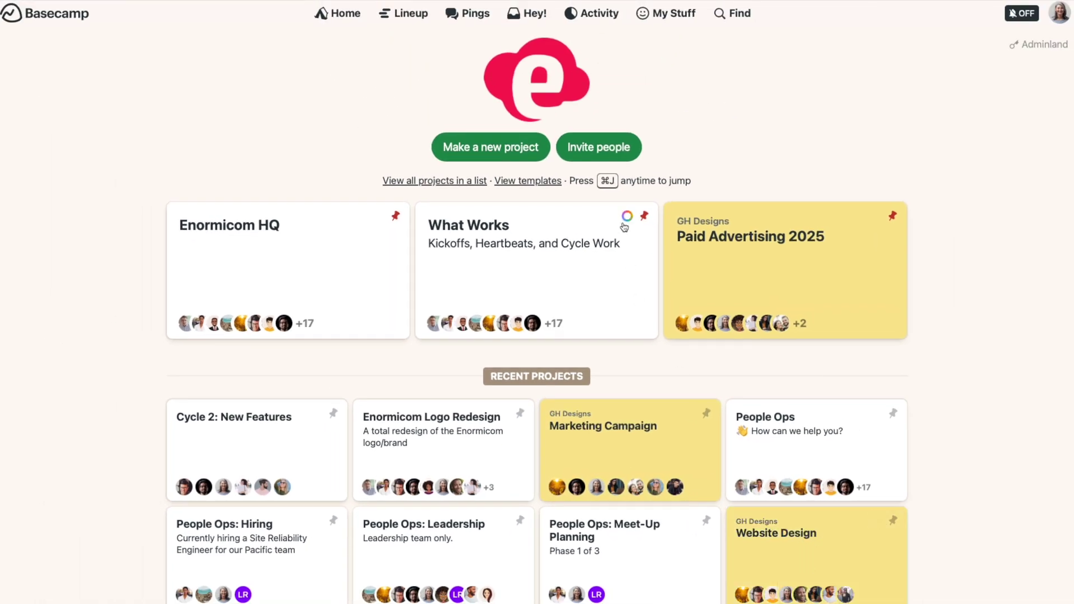
pyautogui.click(582, 275)
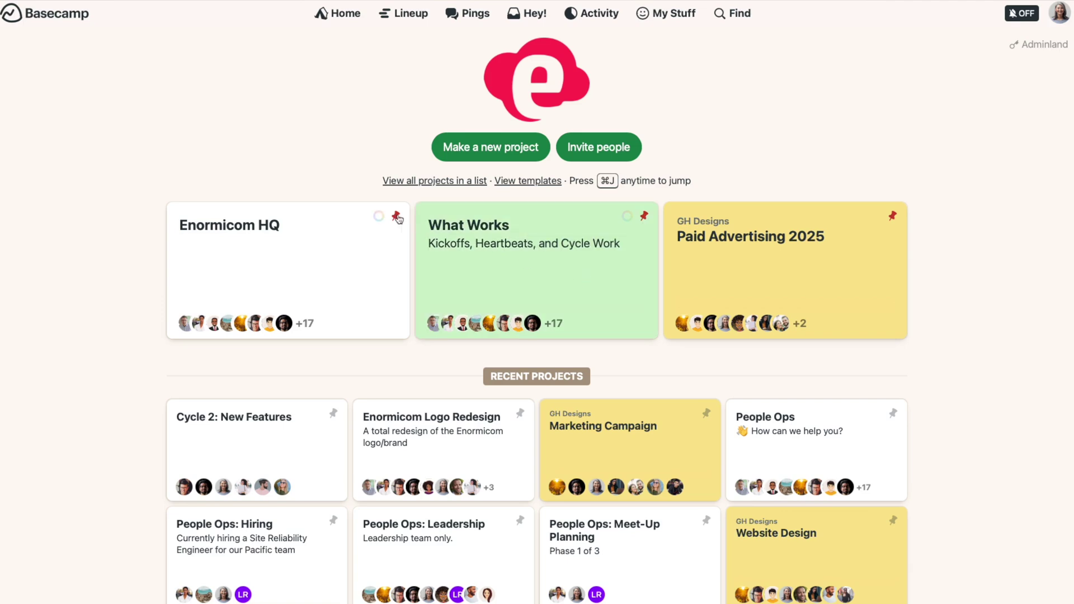
pyautogui.click(334, 274)
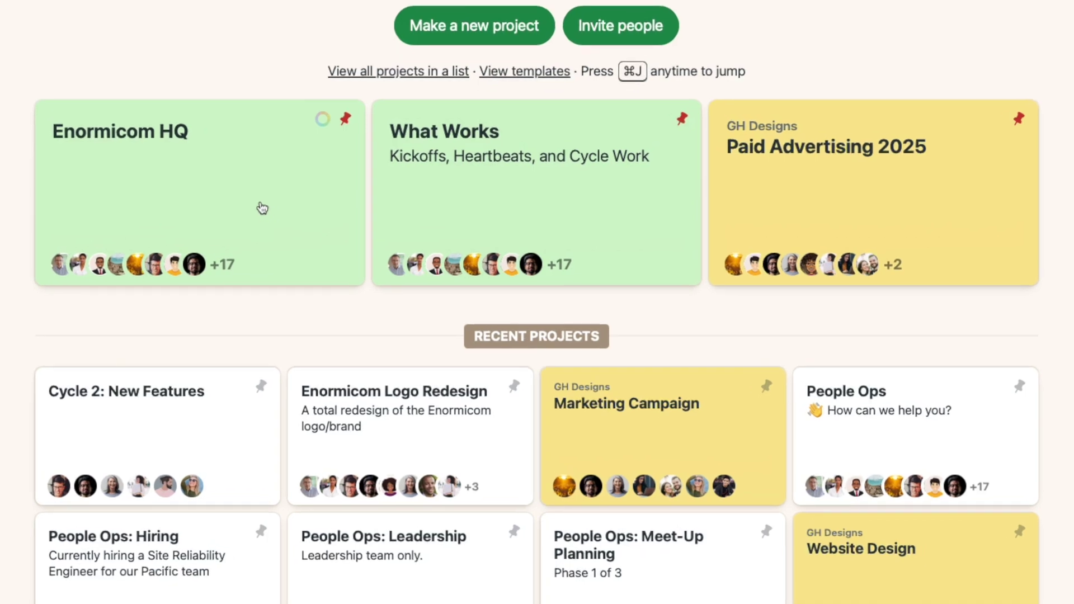
# Stack Marketing Campaign onto Paid Advertising 2025 as 'GH Designs' with the uploaded GH Designs logo
pyautogui.moveTo(720, 426); pyautogui.dragTo(868, 216)
pyautogui.write('GH Designs')
pyautogui.click(504, 189)
pyautogui.click(503, 185)
pyautogui.click(762, 448)
pyautogui.click(502, 273)
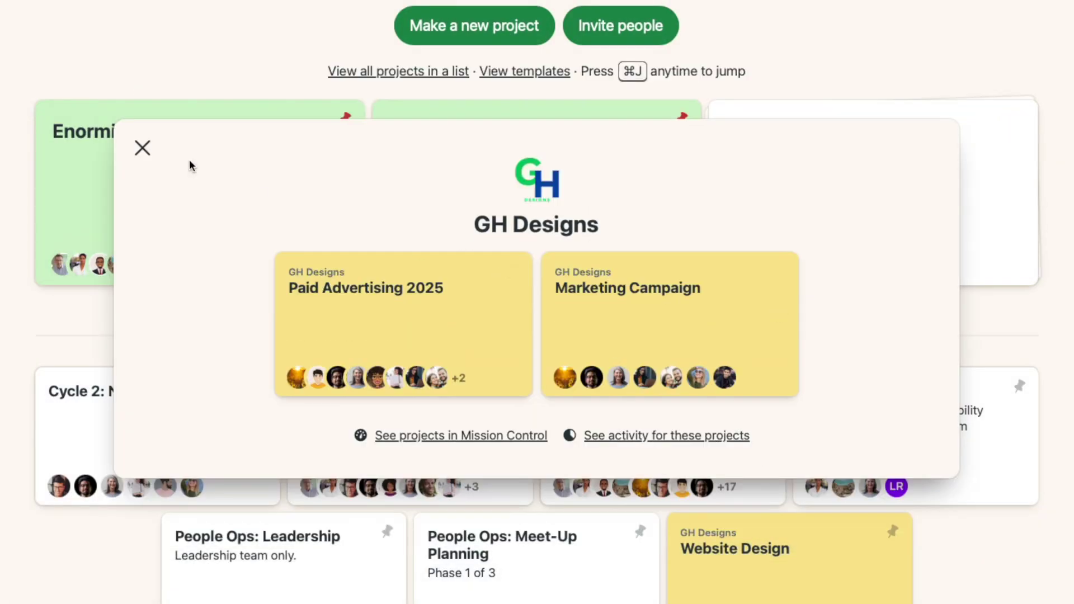
# Back on Home, colour the GH Designs stack light blue
pyautogui.click(142, 146)
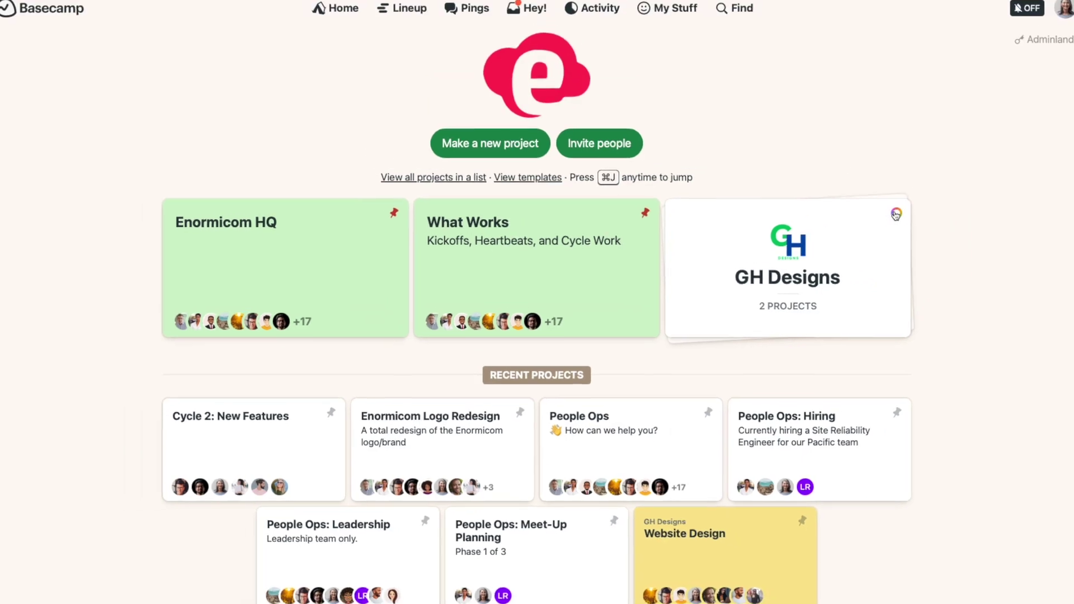
pyautogui.click(896, 214)
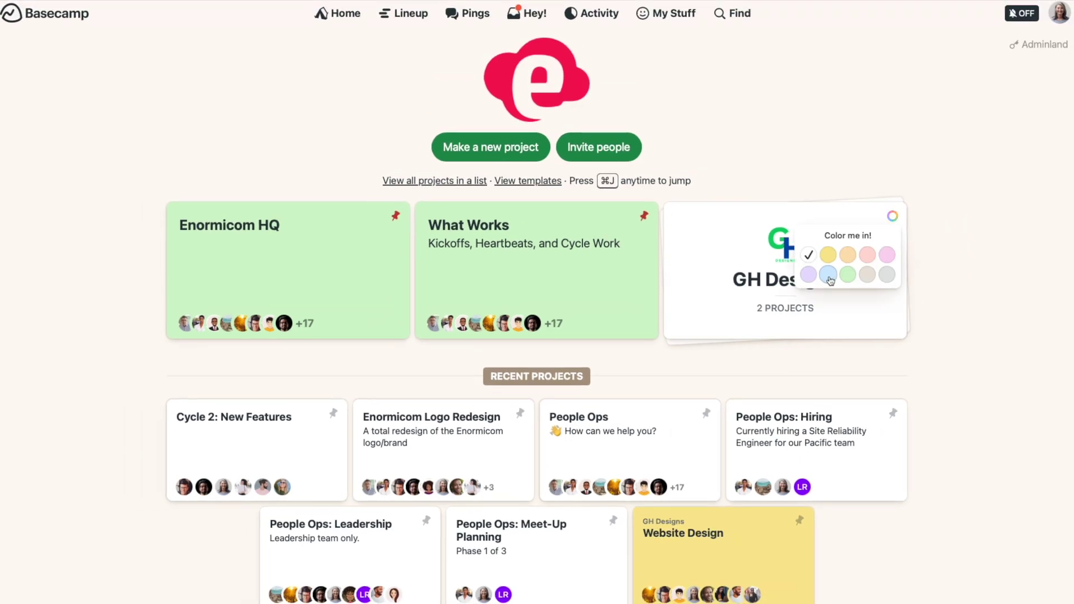
pyautogui.click(829, 274)
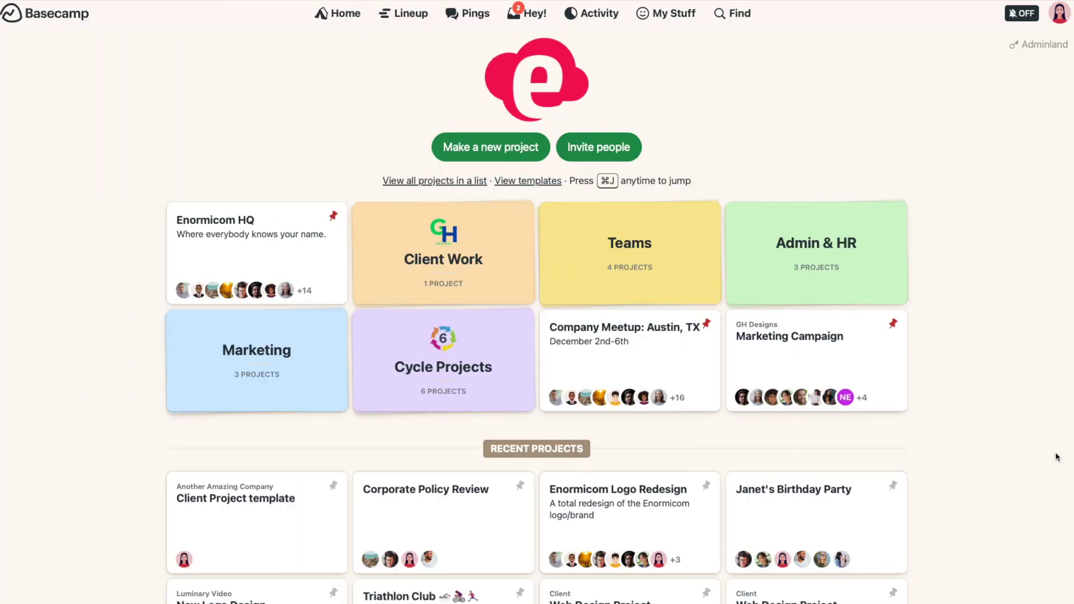
# Open the full list of your assignments from the Your Assignments section
pyautogui.scroll(-15, 1058, 457)
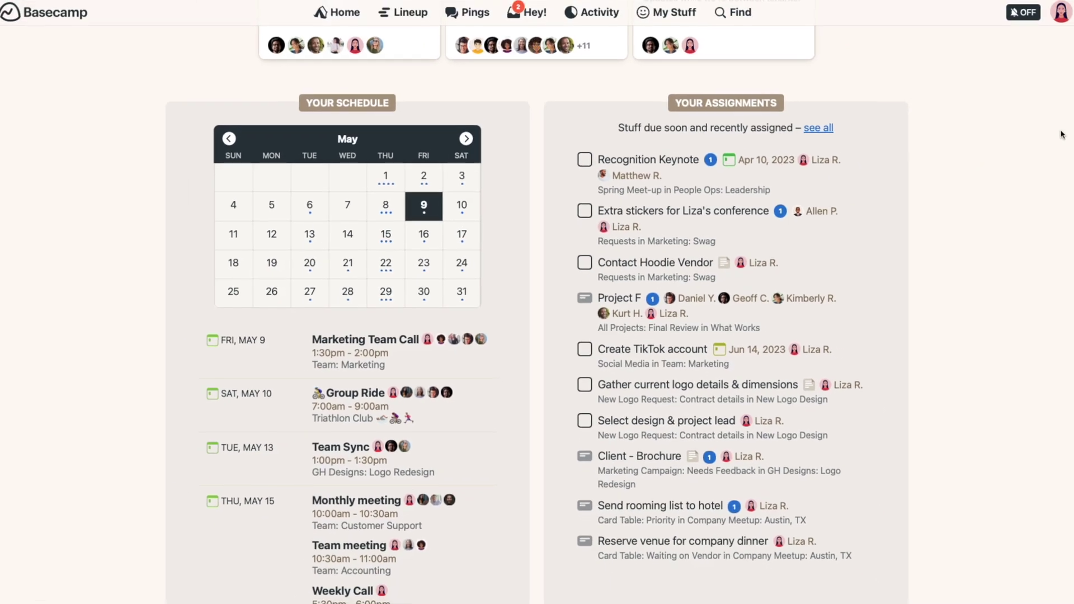
pyautogui.click(822, 132)
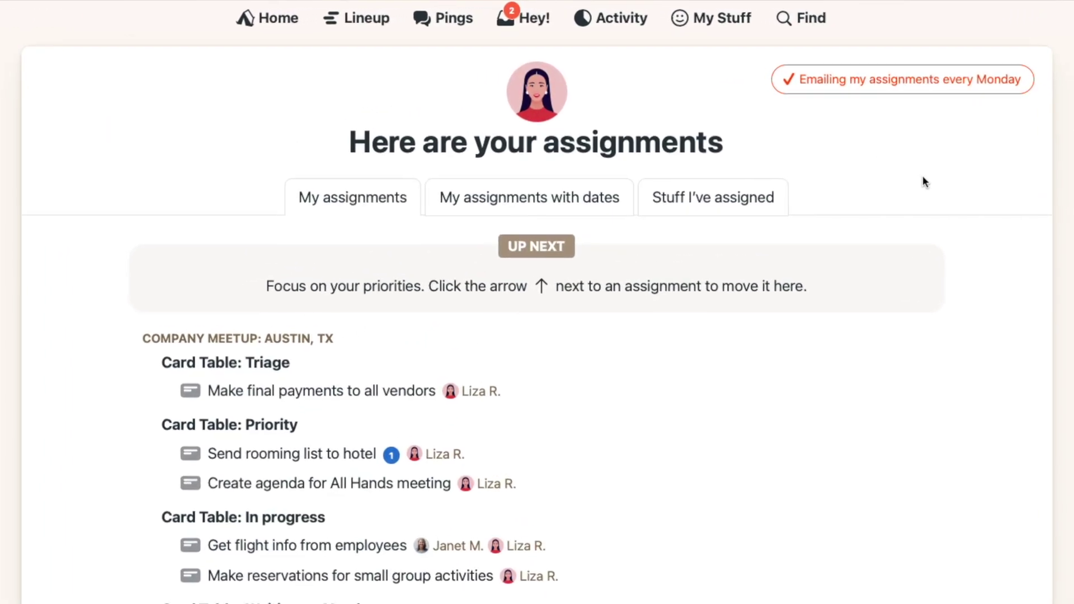
pyautogui.click(737, 22)
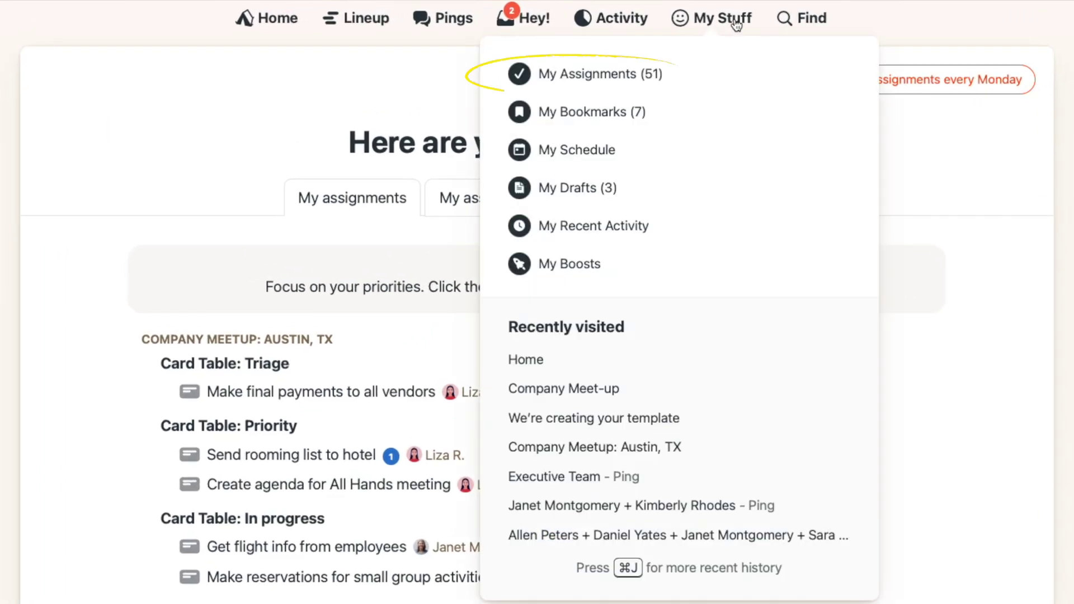
pyautogui.click(722, 84)
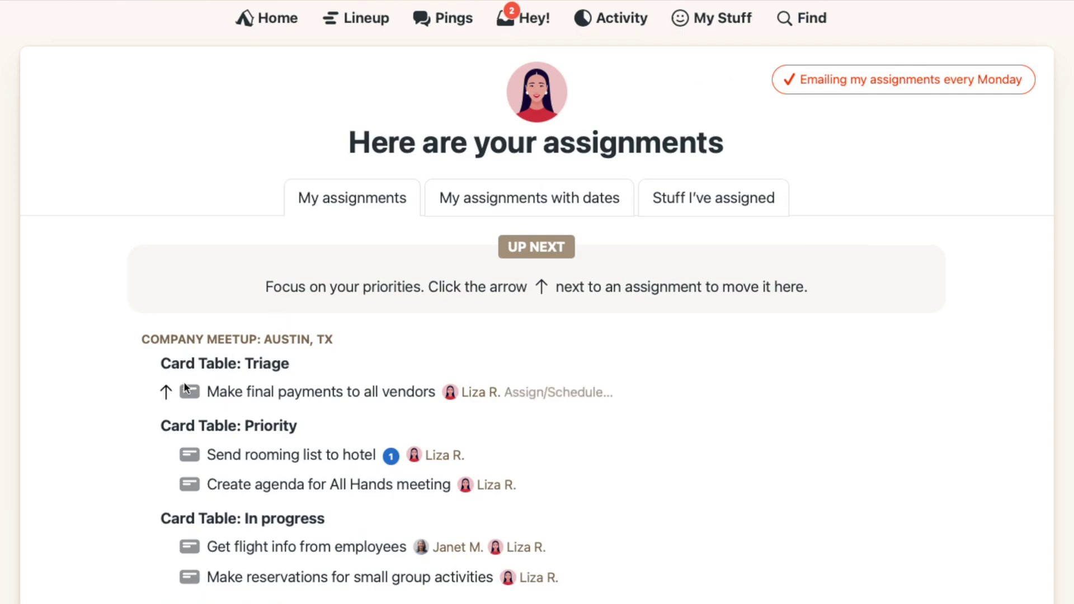
# Move Make final payments to all vendors, Get flight info from employees and iOS support into Up Next
pyautogui.click(166, 392)
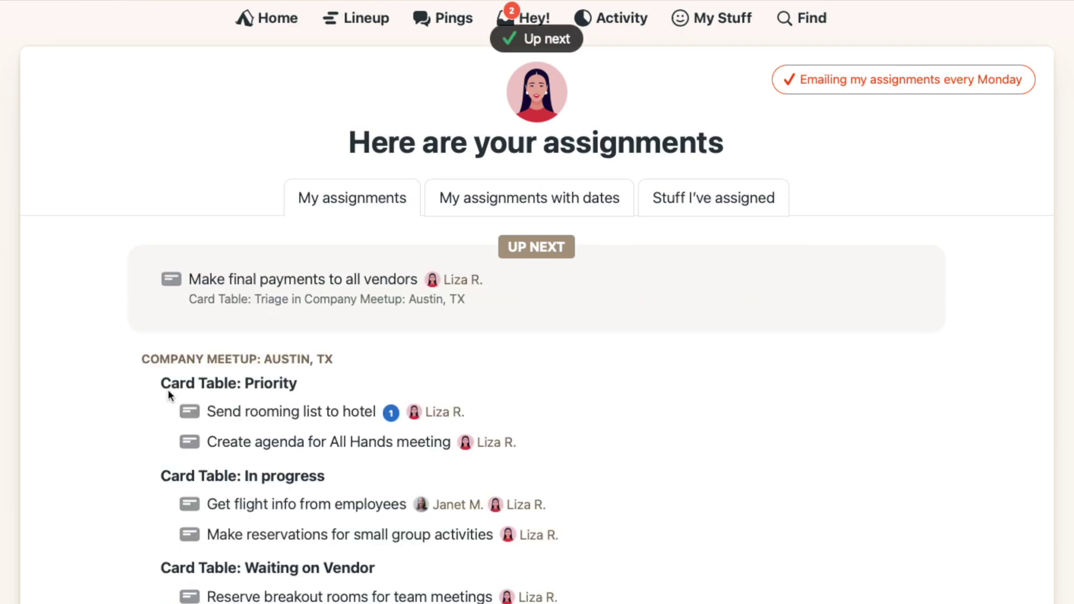
pyautogui.click(169, 502)
pyautogui.click(258, 507)
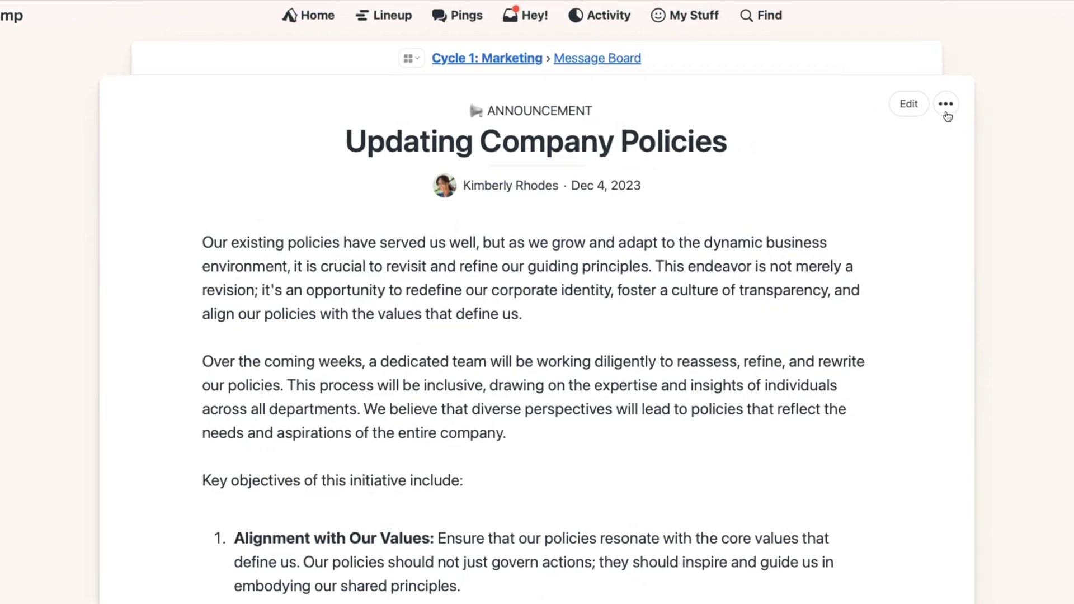
# Add the Updating Company Policies post via its menu, and the Scoping this project mention via Hey!, to Don't Forget
pyautogui.click(947, 112)
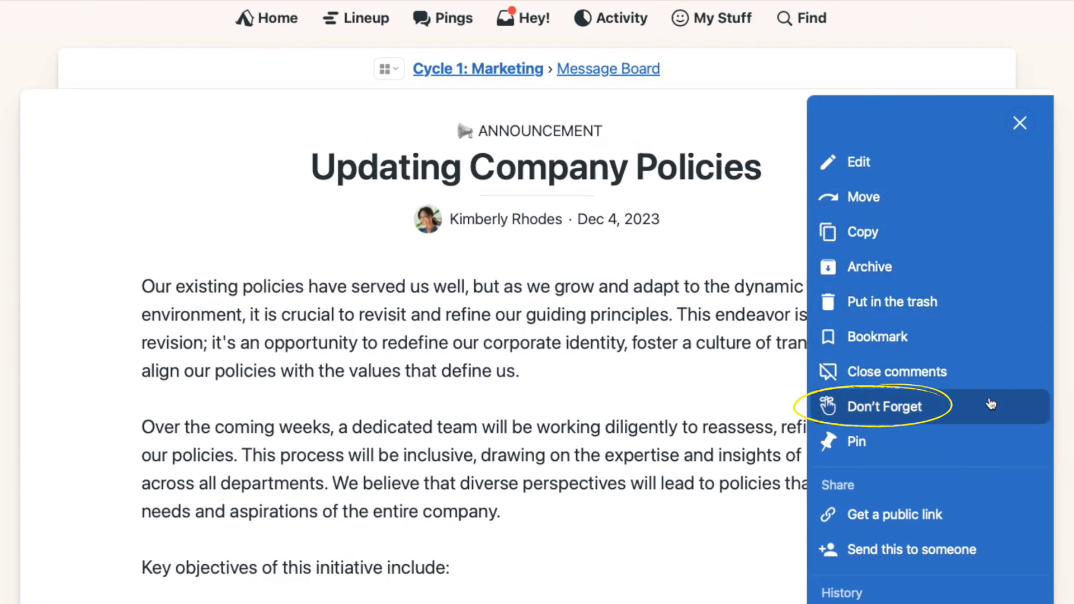
pyautogui.click(992, 405)
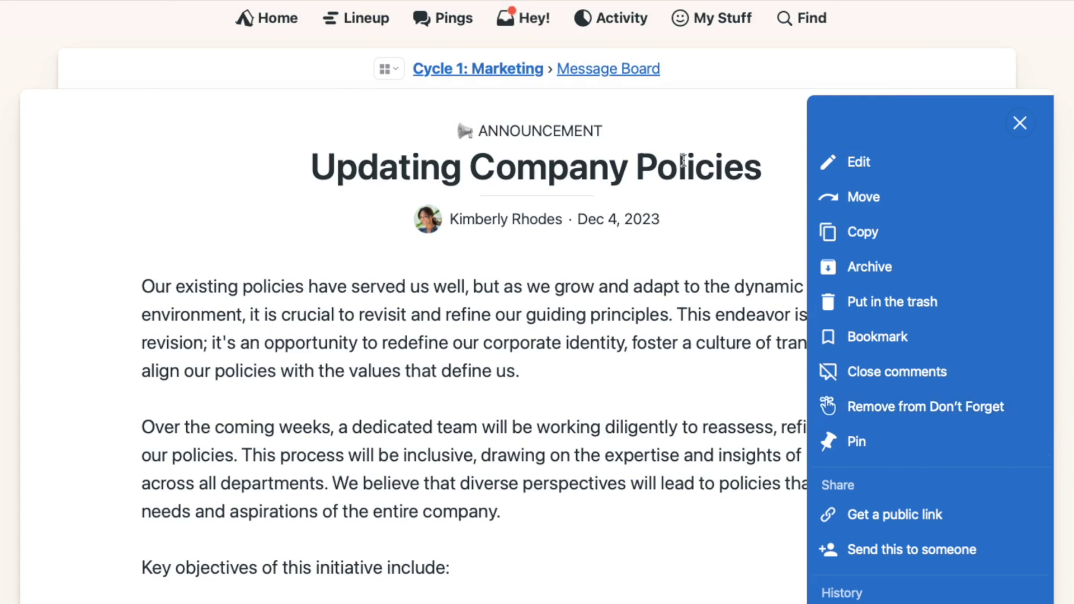
pyautogui.click(531, 20)
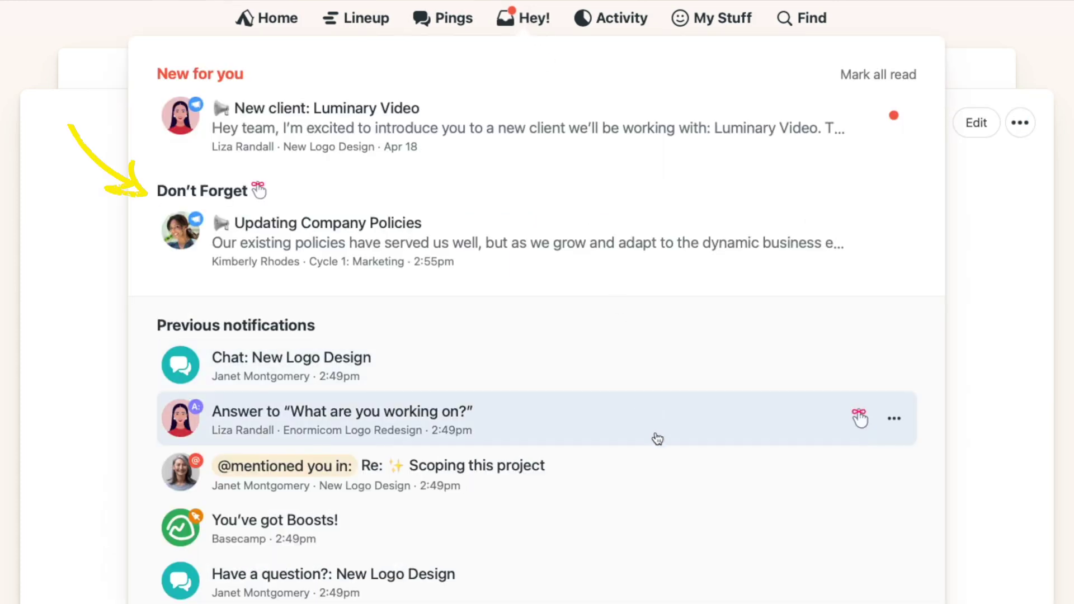
pyautogui.click(864, 473)
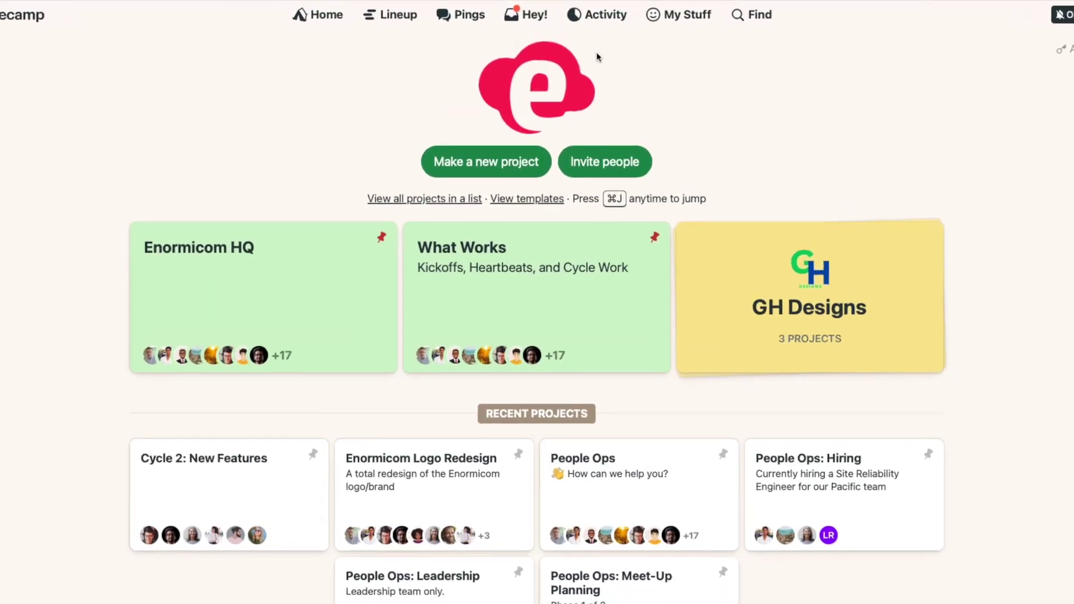
# Mark the New features announcement in Hey! as unread
pyautogui.click(524, 17)
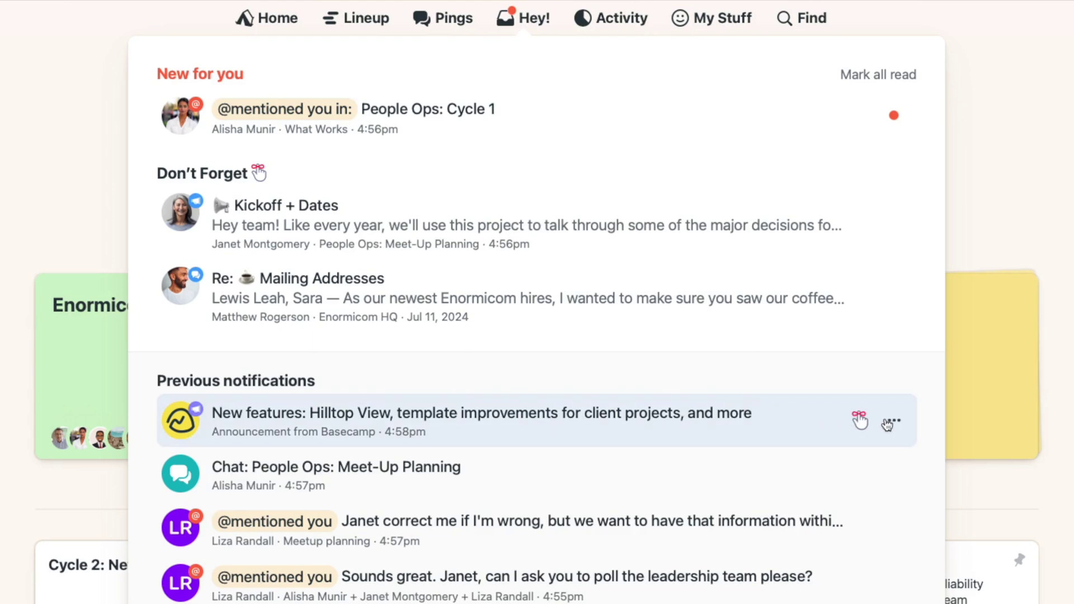
pyautogui.click(820, 425)
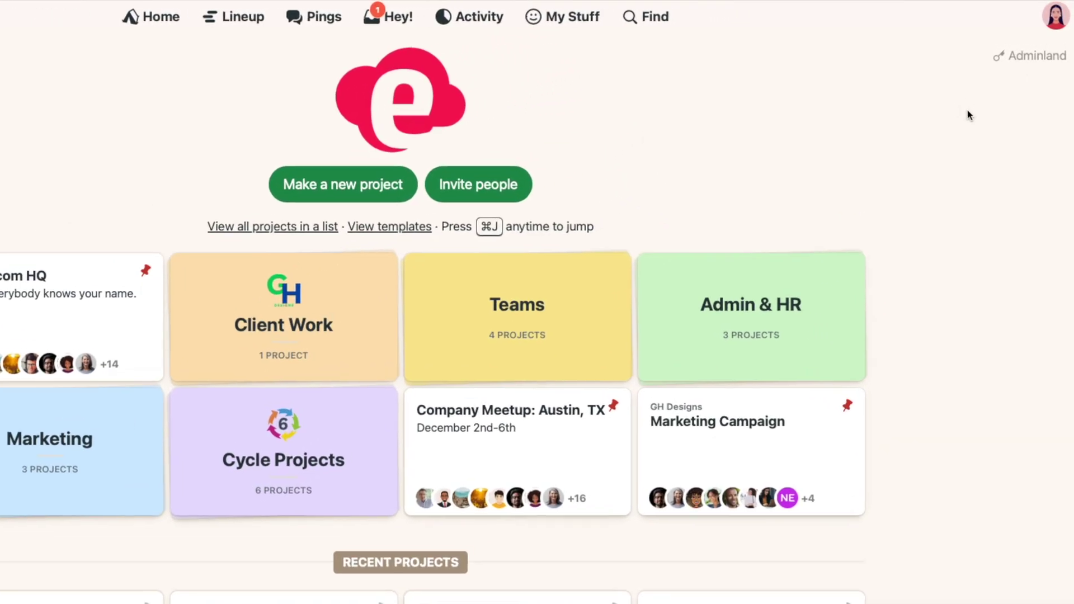
# In account administration's group management, add the matched person to a new group
pyautogui.click(1029, 61)
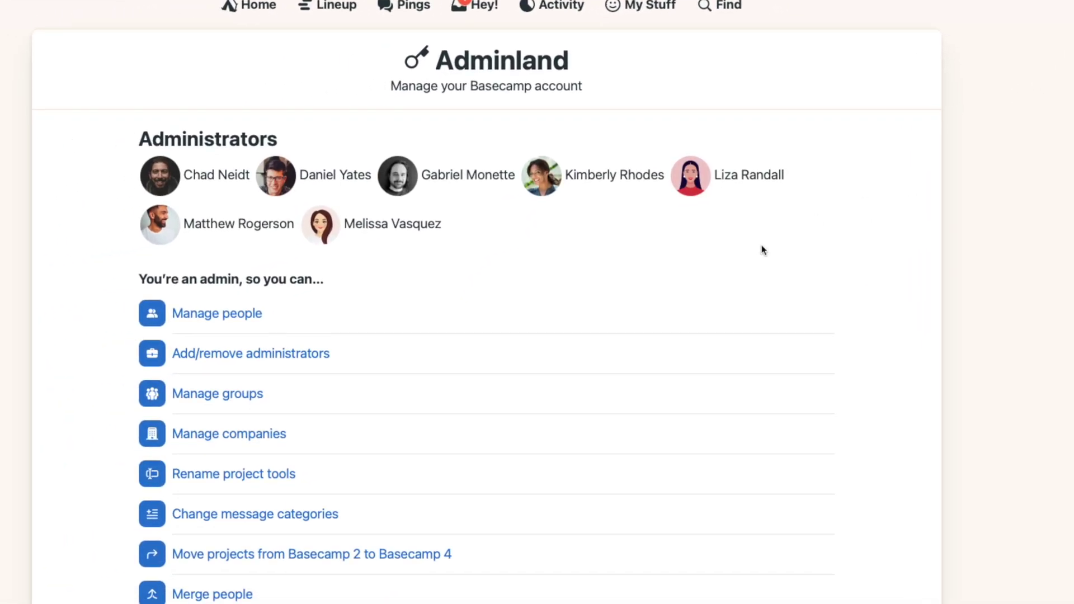
pyautogui.click(288, 412)
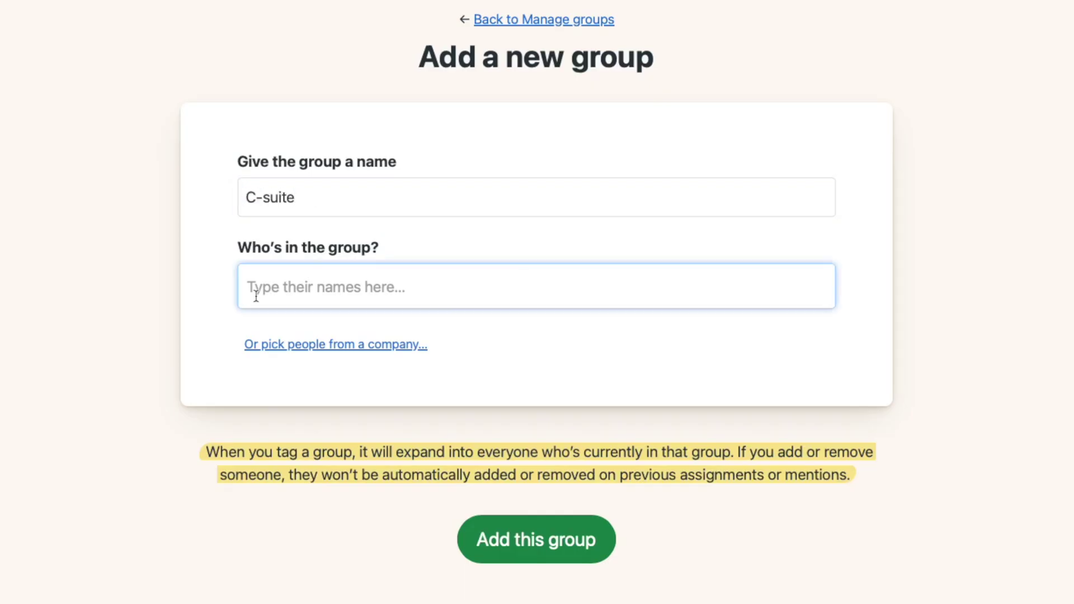
pyautogui.write('tthew')
pyautogui.press('Return')
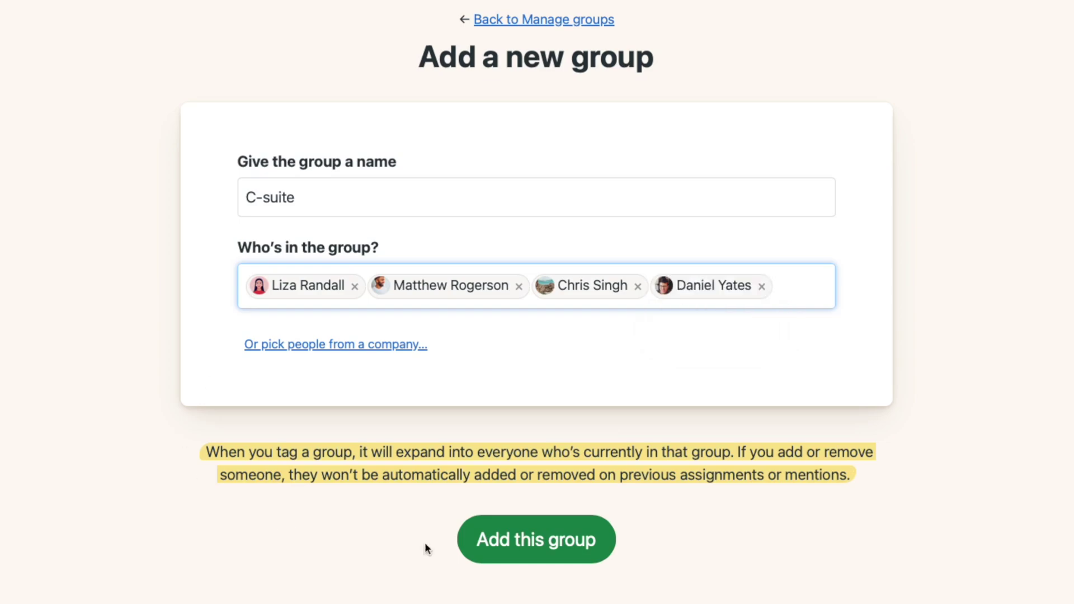
# Create the C-suite group, enter '@c', and bring up the recent group and private chats
pyautogui.click(504, 540)
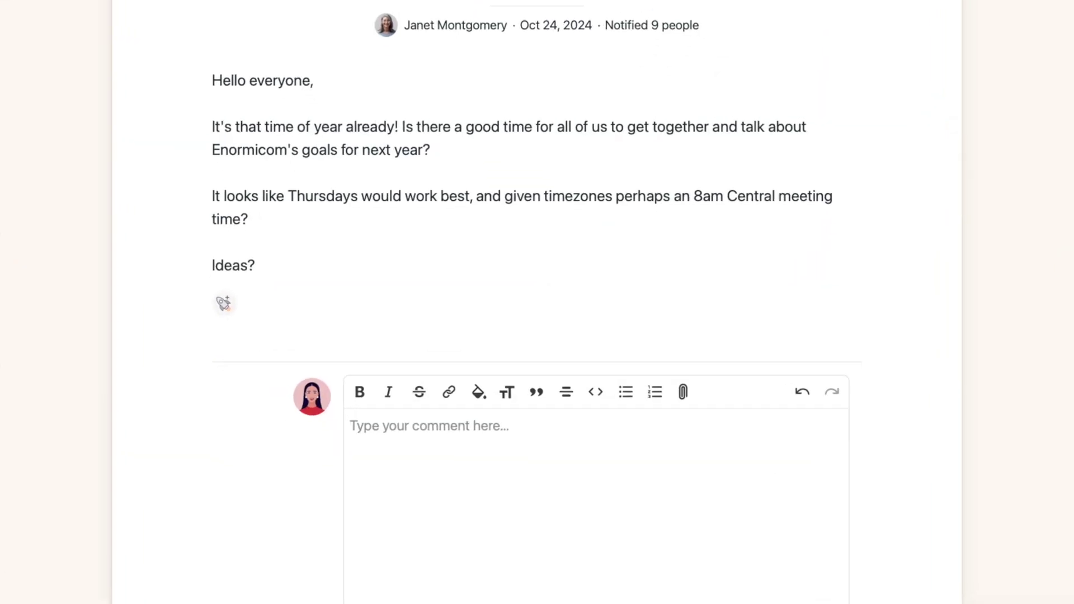
pyautogui.write('@c')
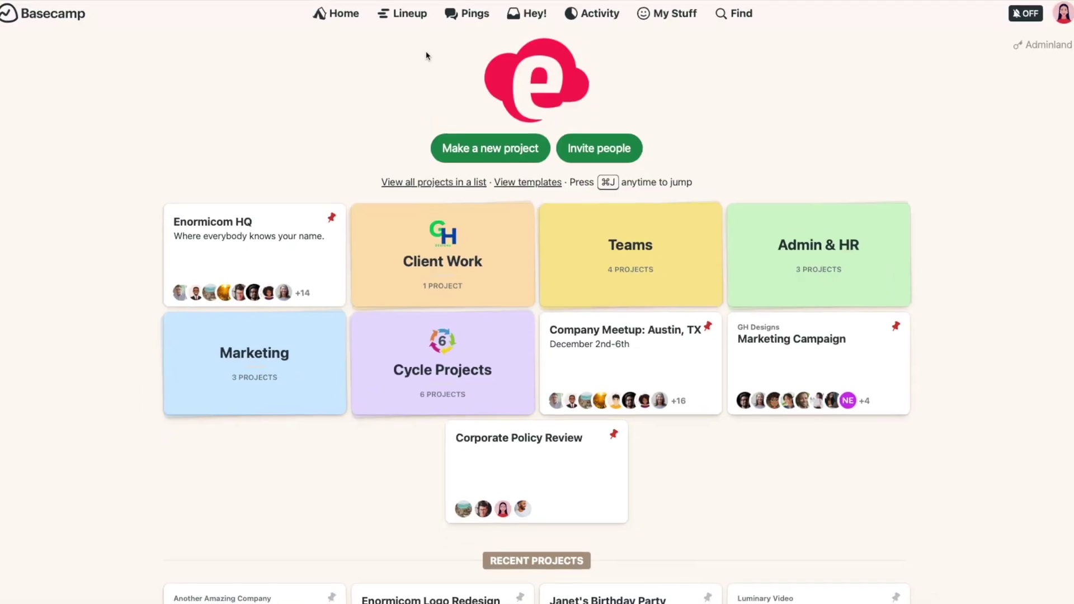
pyautogui.click(470, 16)
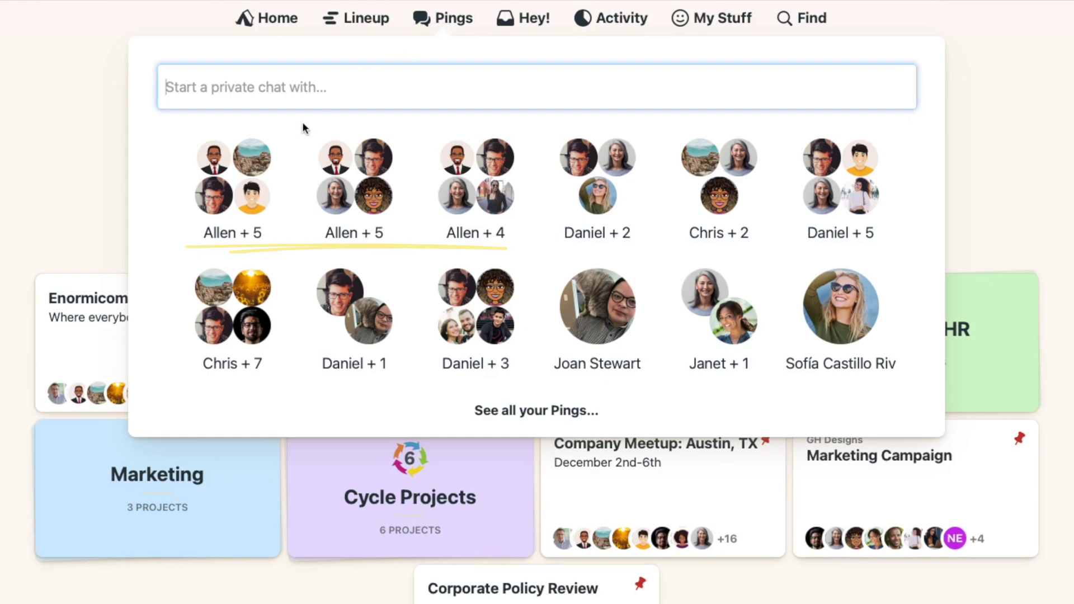
# Rename the six-person group ping and save the Enormicom logo as its image
pyautogui.click(257, 170)
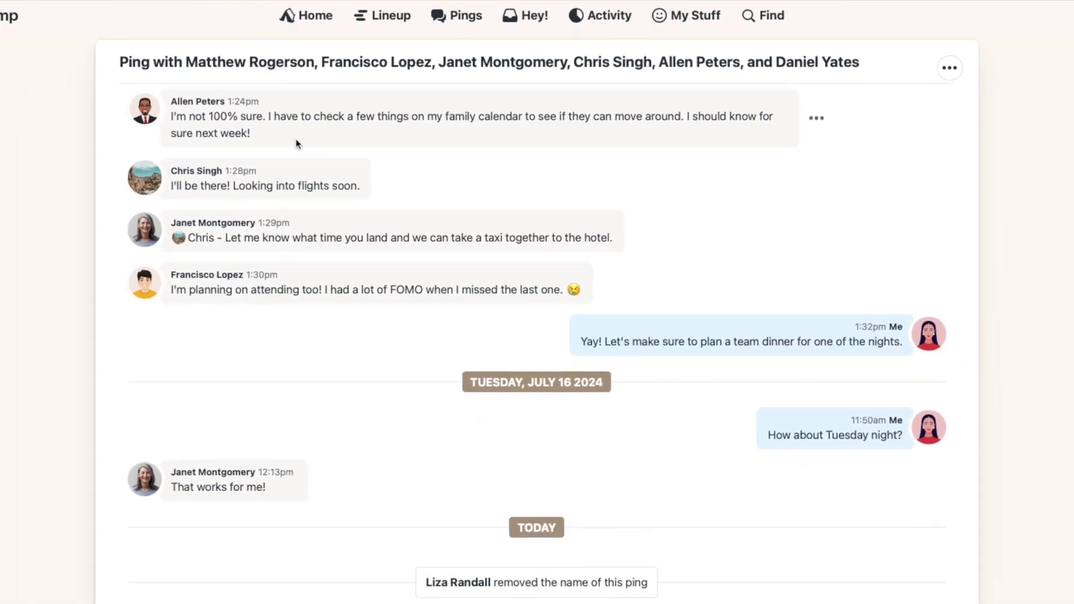
pyautogui.click(269, 66)
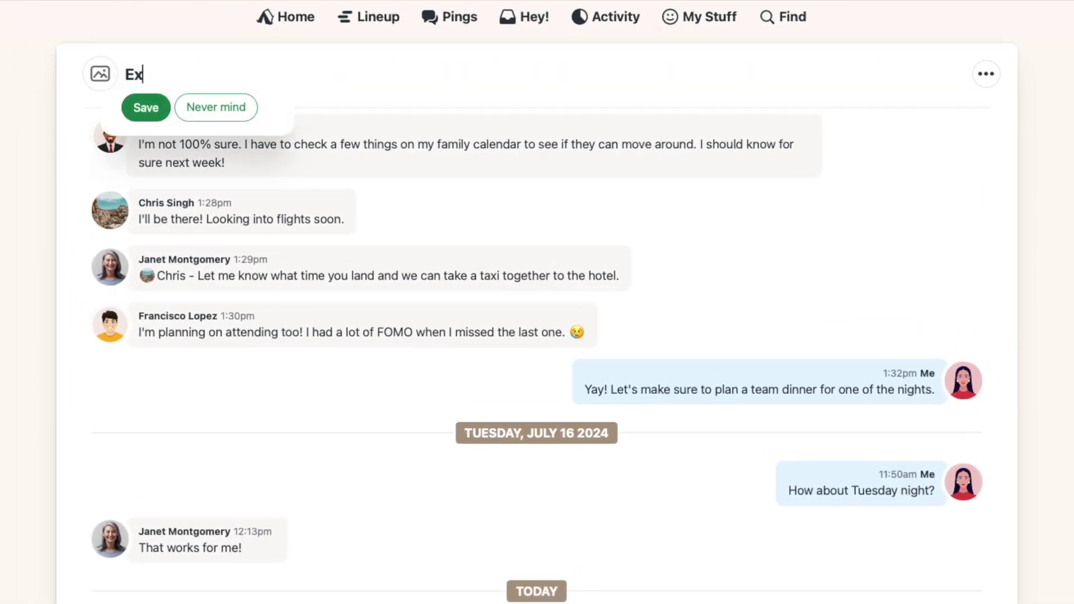
pyautogui.click(97, 79)
pyautogui.click(466, 349)
pyautogui.click(747, 579)
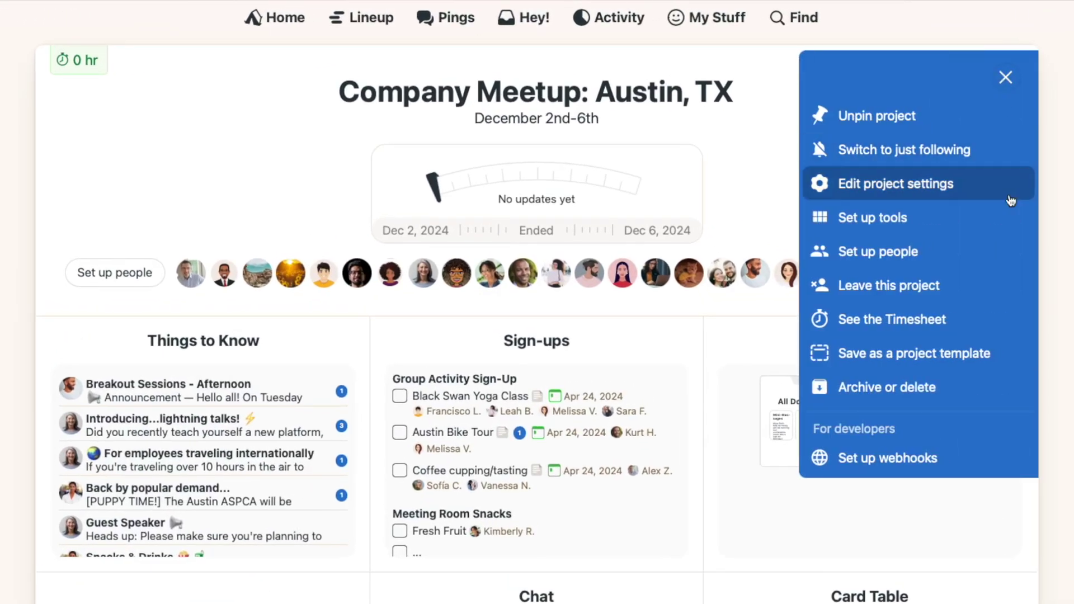
# Create the 'Company Meet-up' template with people included and the December 2nd-6th description removed
pyautogui.click(1014, 356)
pyautogui.write('C')
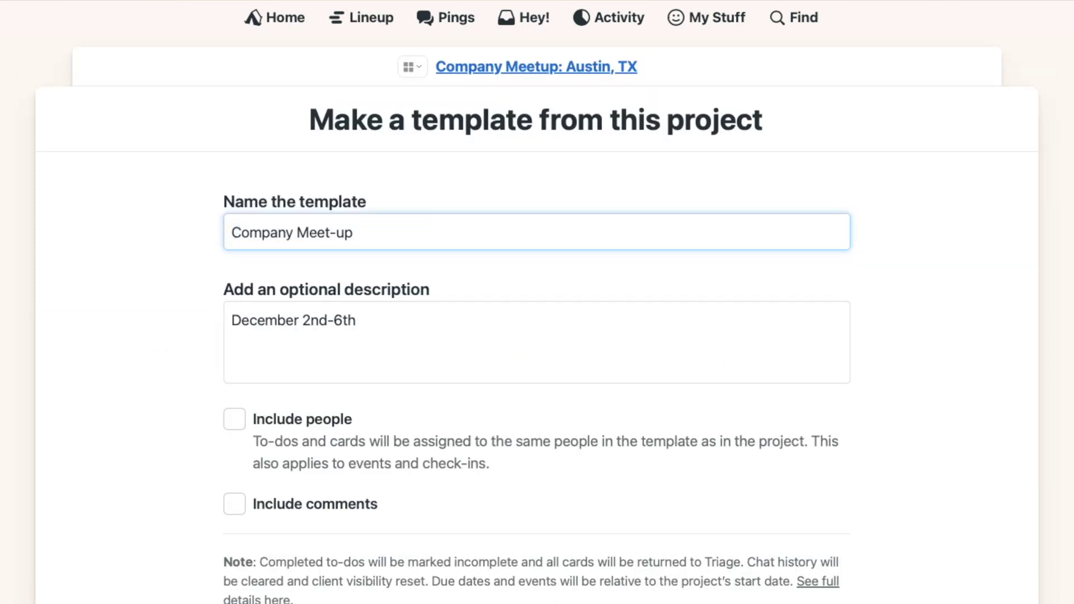
pyautogui.write('ompany Meet-up')
pyautogui.press('Tab')
pyautogui.press('BackSpace')
pyautogui.click(229, 426)
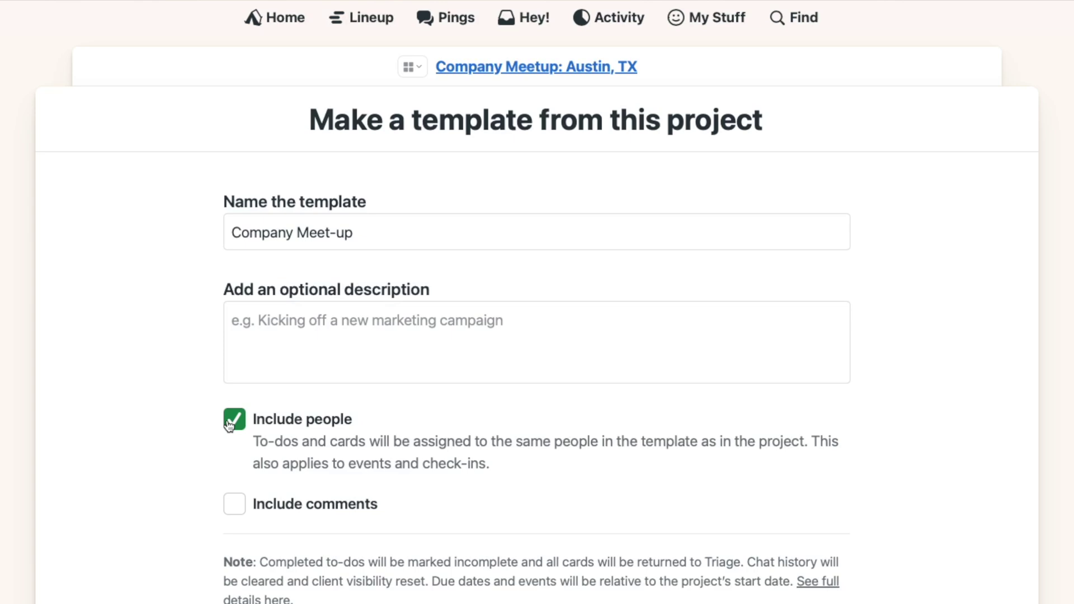
pyautogui.click(327, 568)
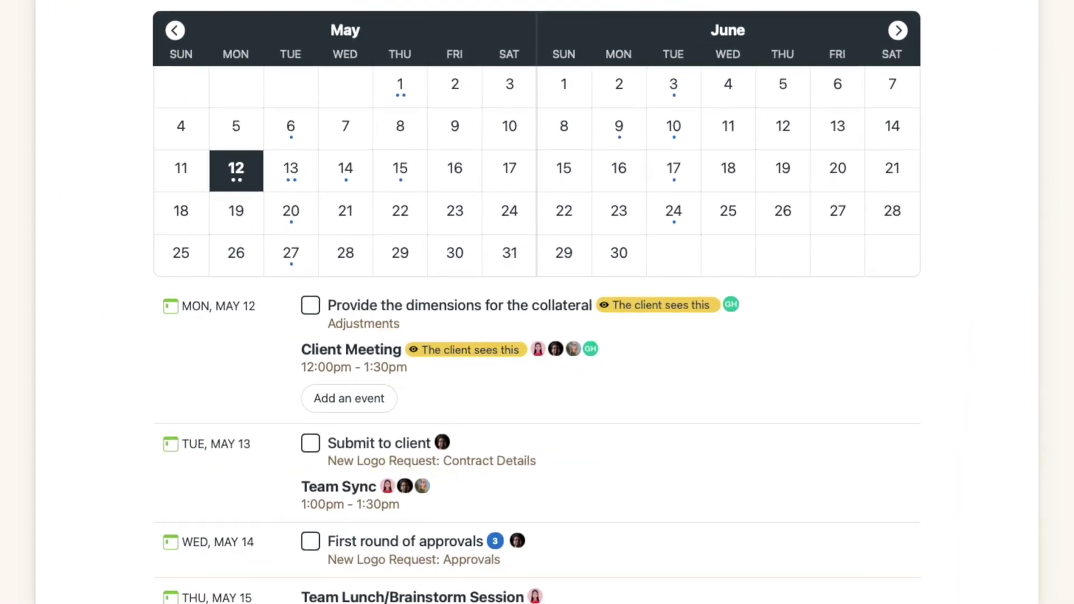
# Set the Logo Redesign schedule to show events only, then go back to the project home
pyautogui.click(905, 75)
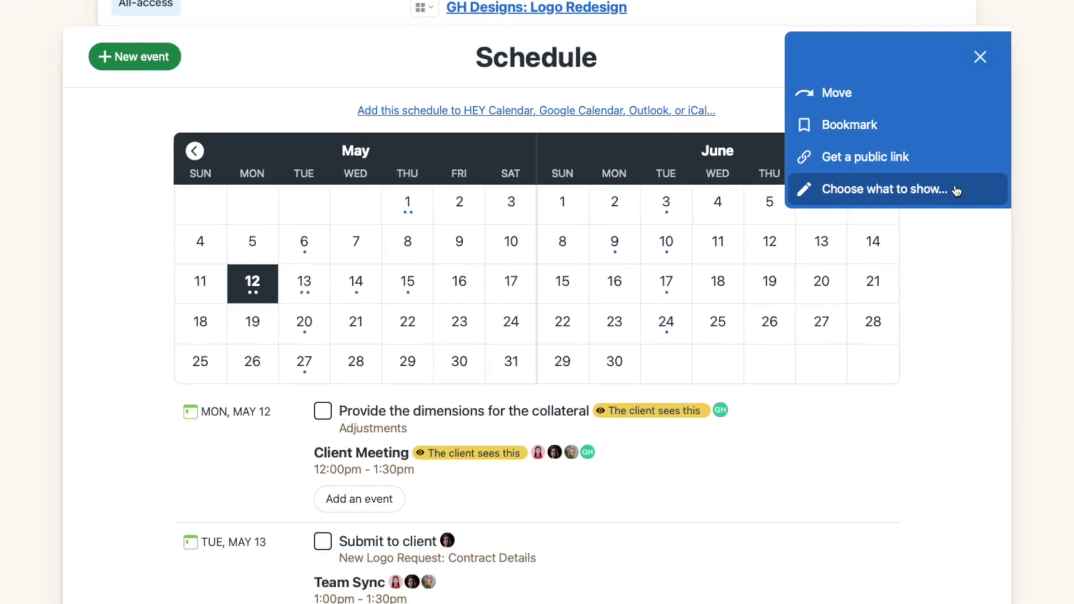
pyautogui.click(957, 191)
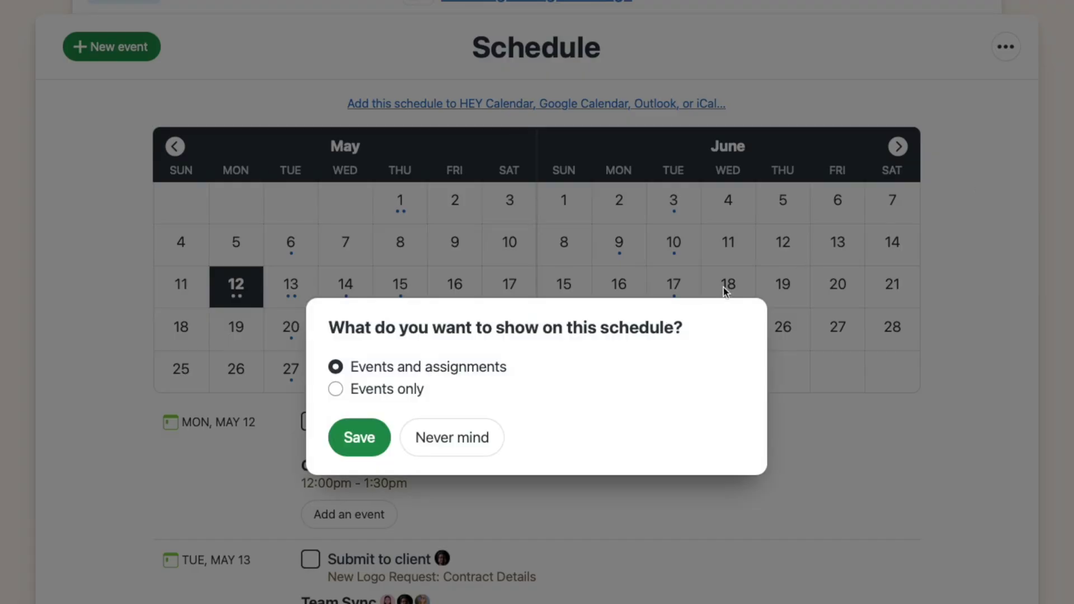
pyautogui.click(344, 451)
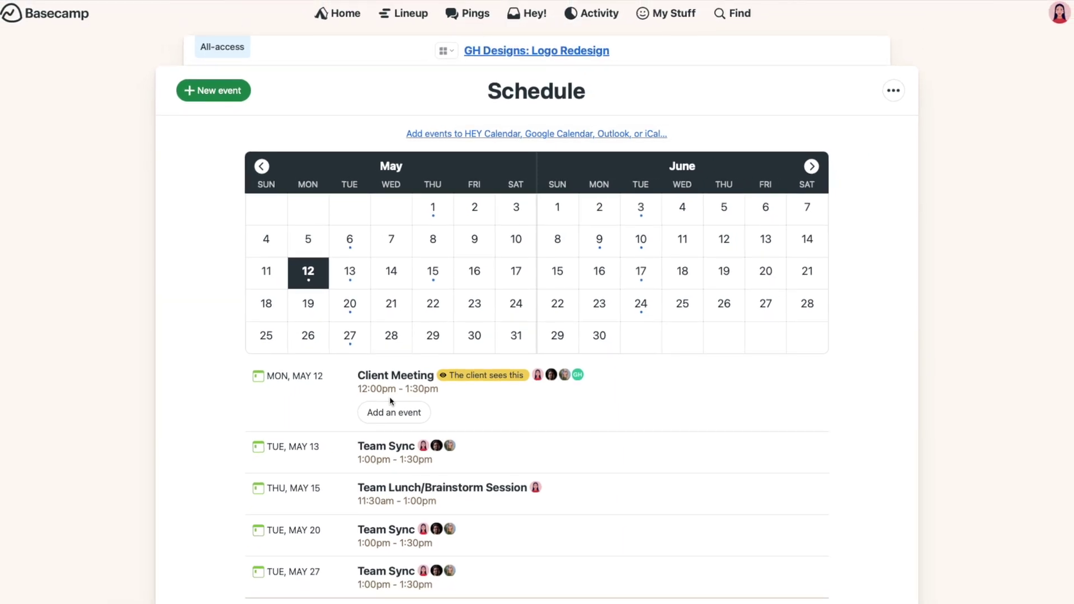
pyautogui.click(537, 50)
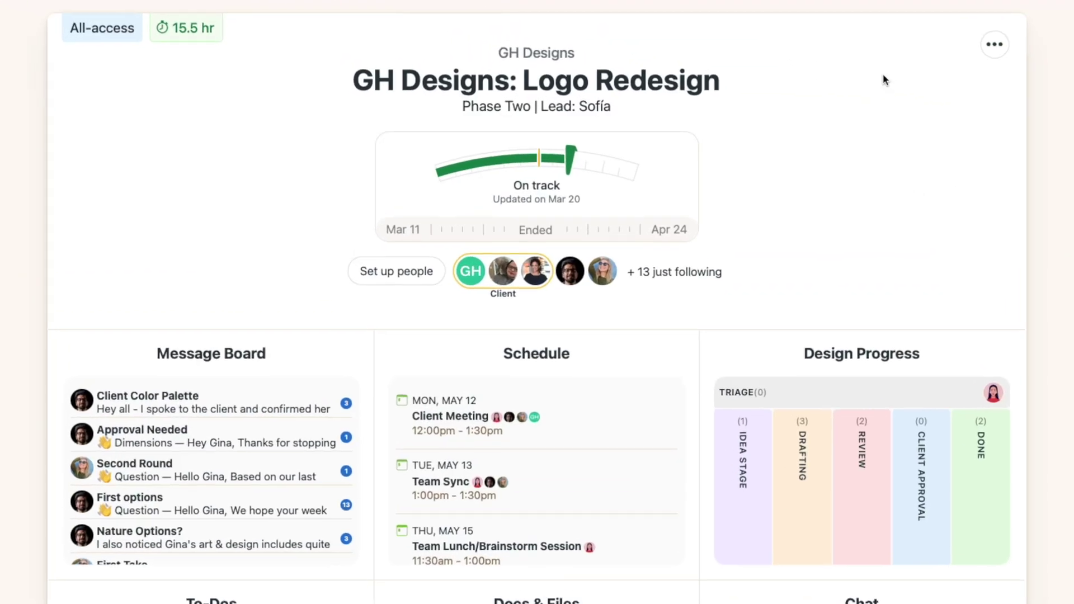
# Add another schedule tool named 'Assignments' via the project's tool setup
pyautogui.click(1006, 43)
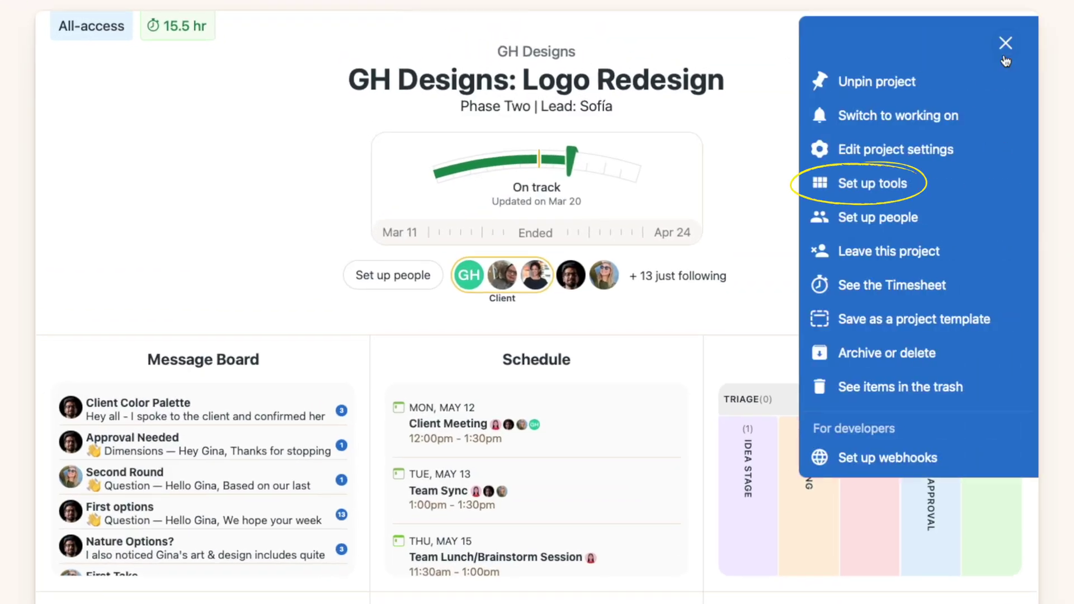
pyautogui.click(974, 180)
pyautogui.click(590, 425)
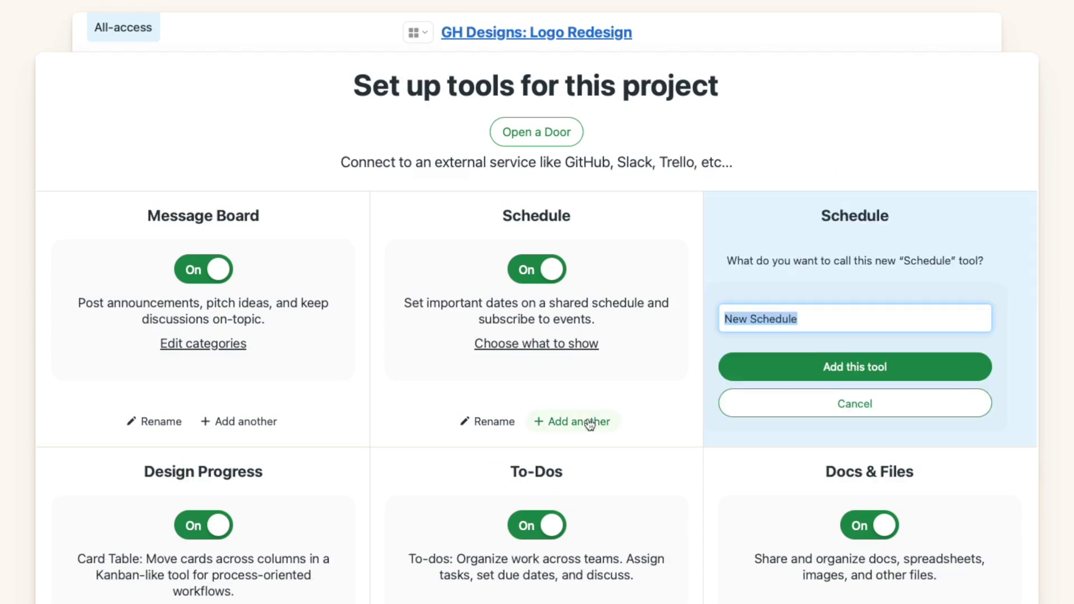
pyautogui.write('Assignments')
pyautogui.press('Return')
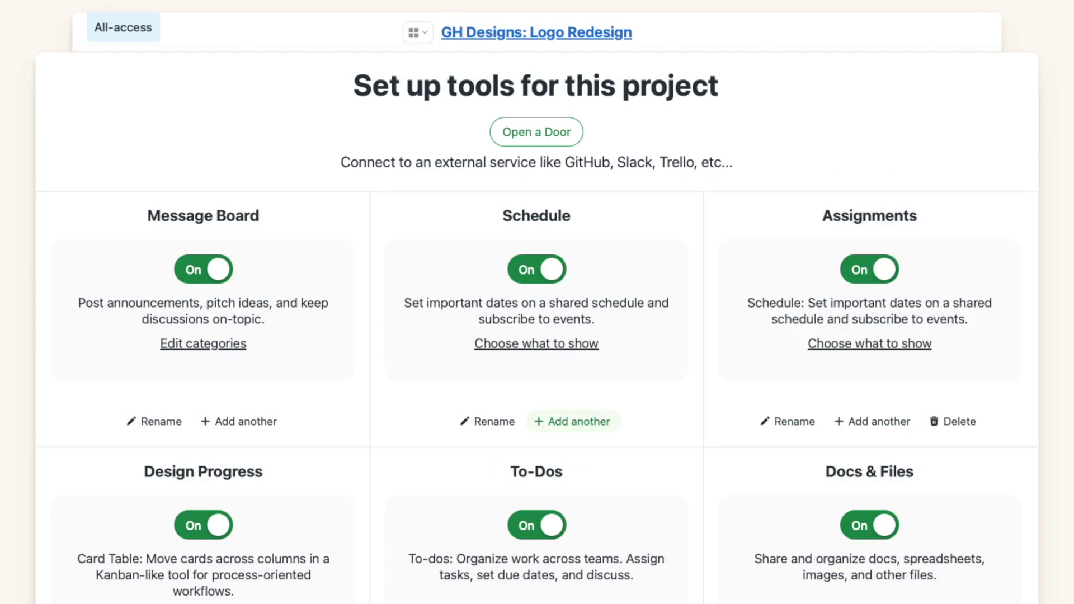
# Save the Assignments schedule's display choice and return to the home dashboard
pyautogui.click(827, 345)
pyautogui.click(359, 476)
pyautogui.click(537, 31)
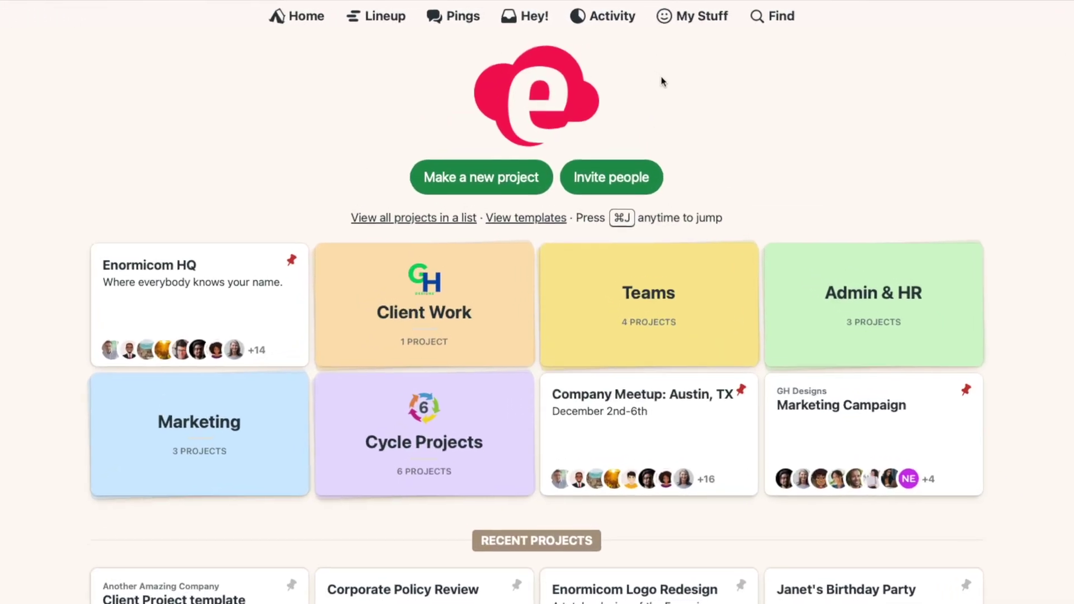
# From Activity's report list, open the Overdue to-dos report
pyautogui.click(615, 27)
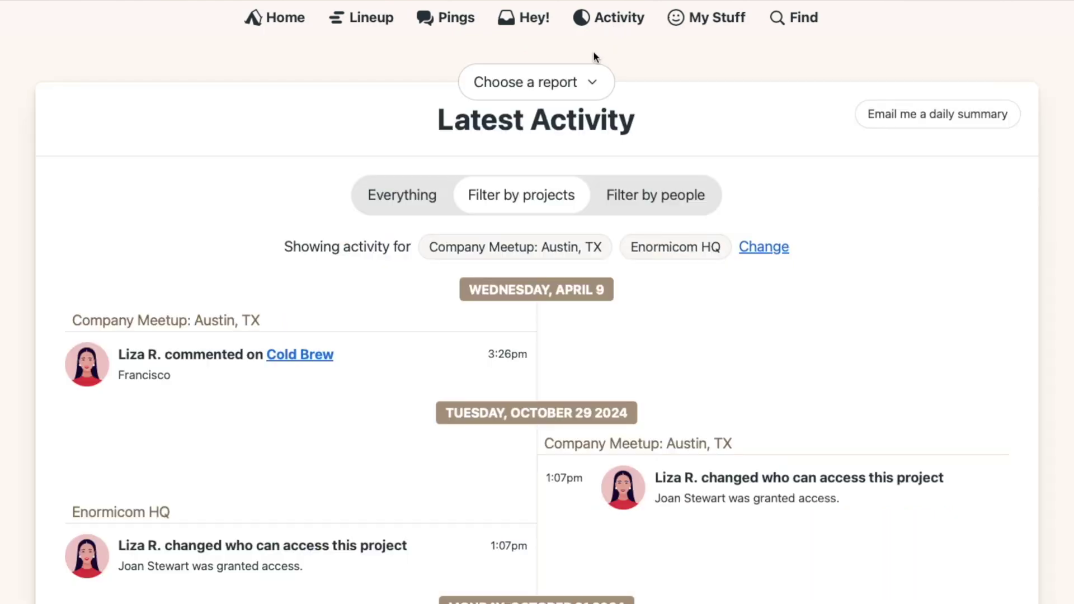
pyautogui.click(590, 81)
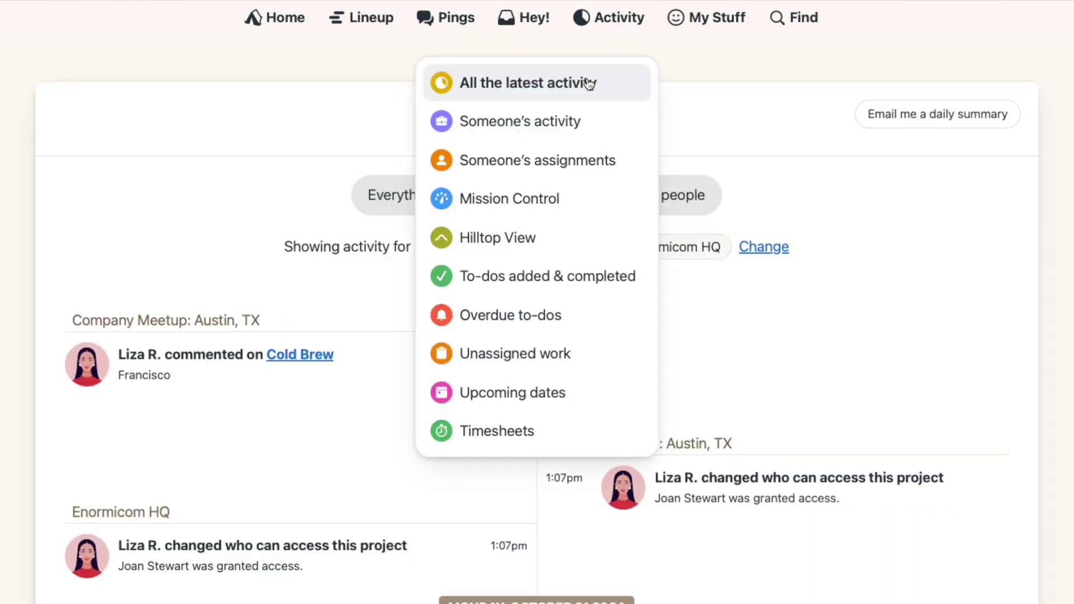
pyautogui.click(558, 314)
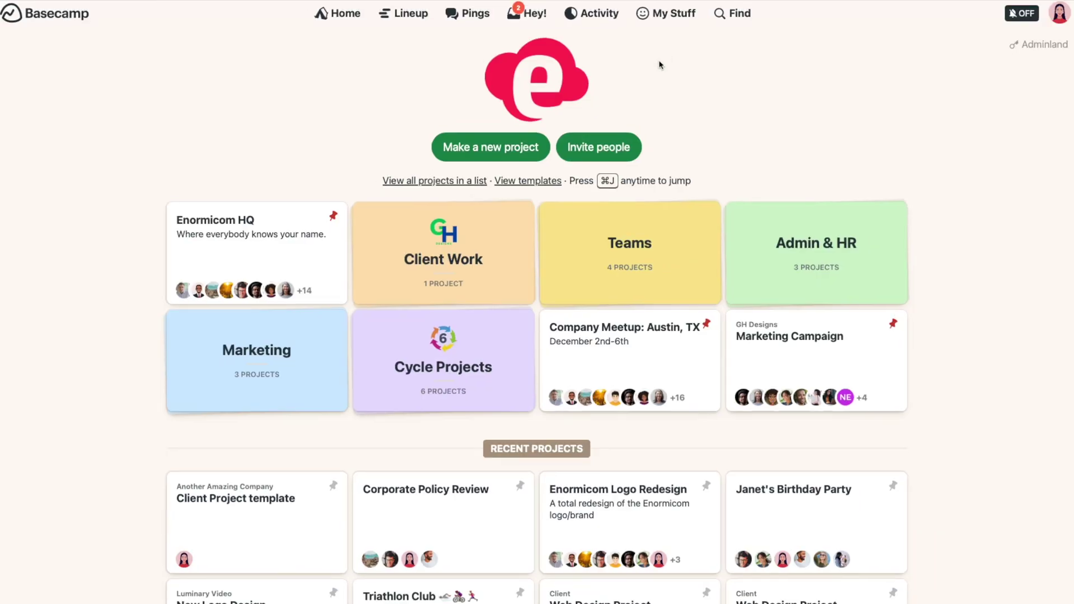
# From Activity's report list, open Hilltop View to see every project's hill chart
pyautogui.click(593, 12)
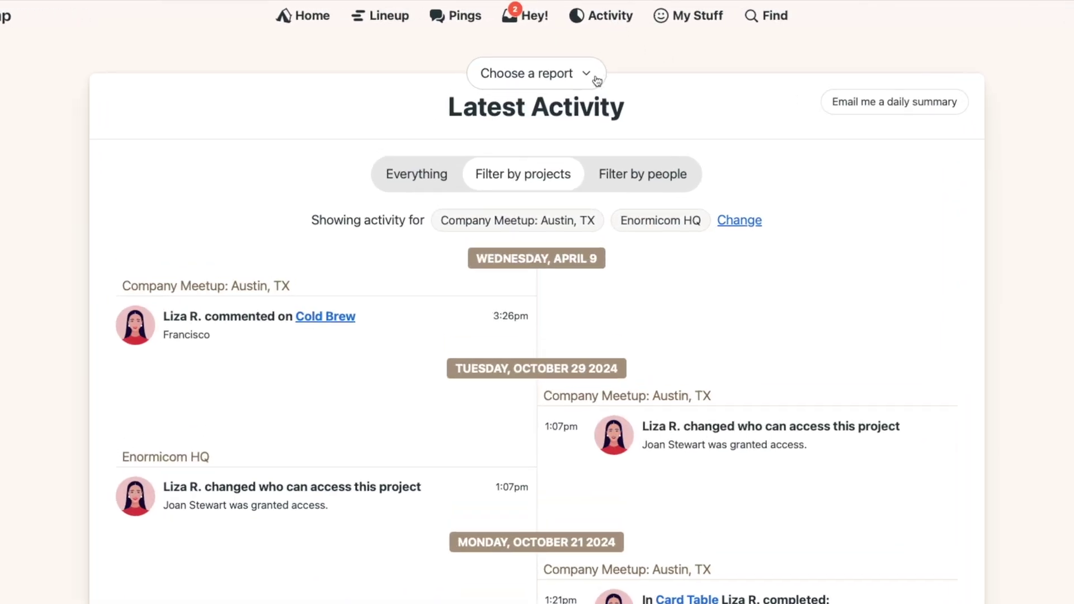
pyautogui.click(582, 63)
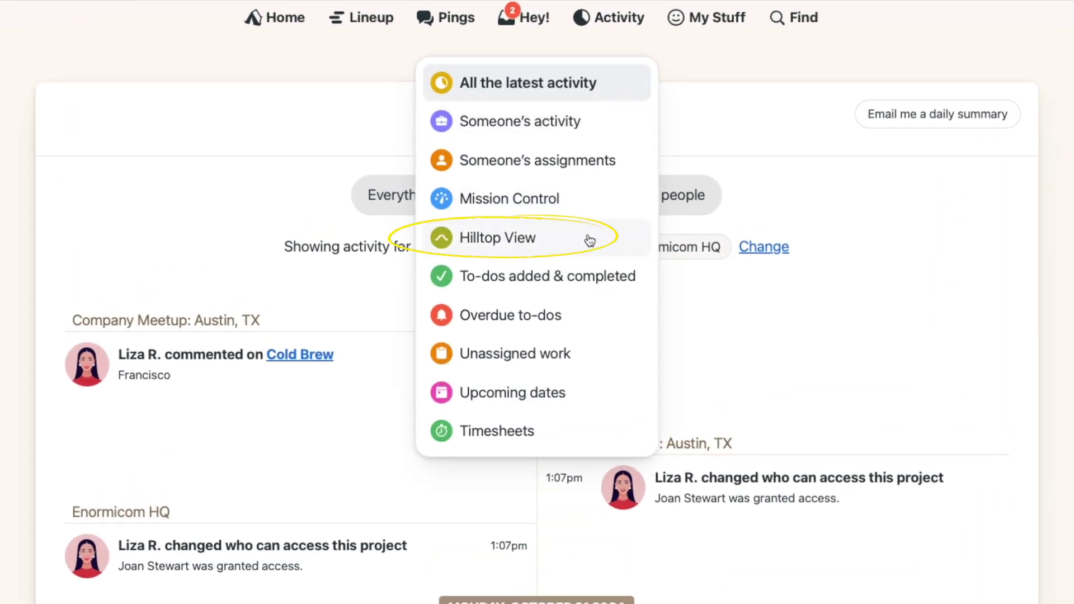
pyautogui.click(590, 241)
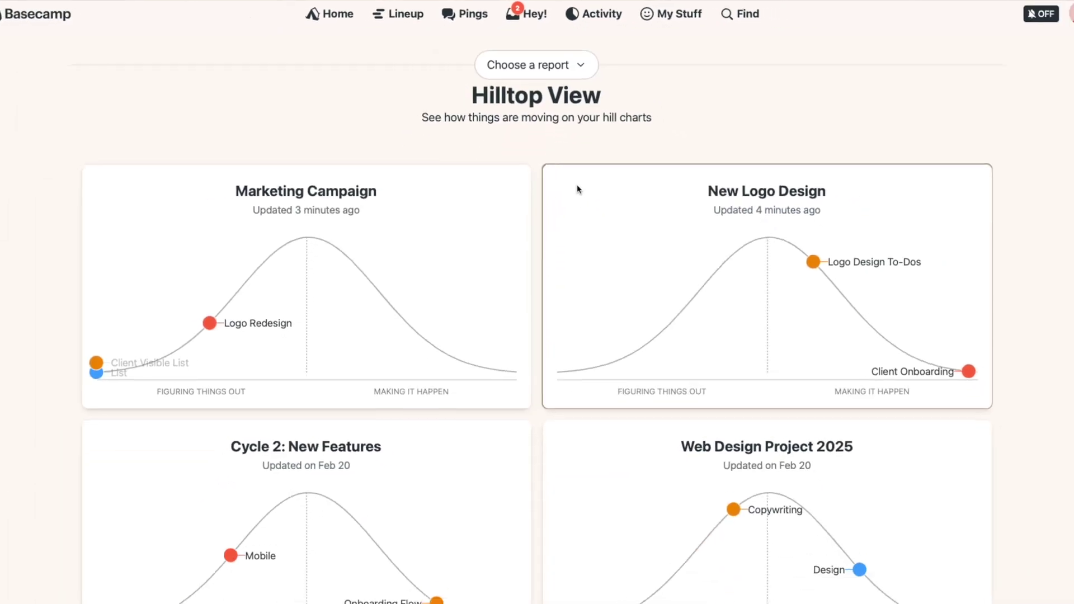